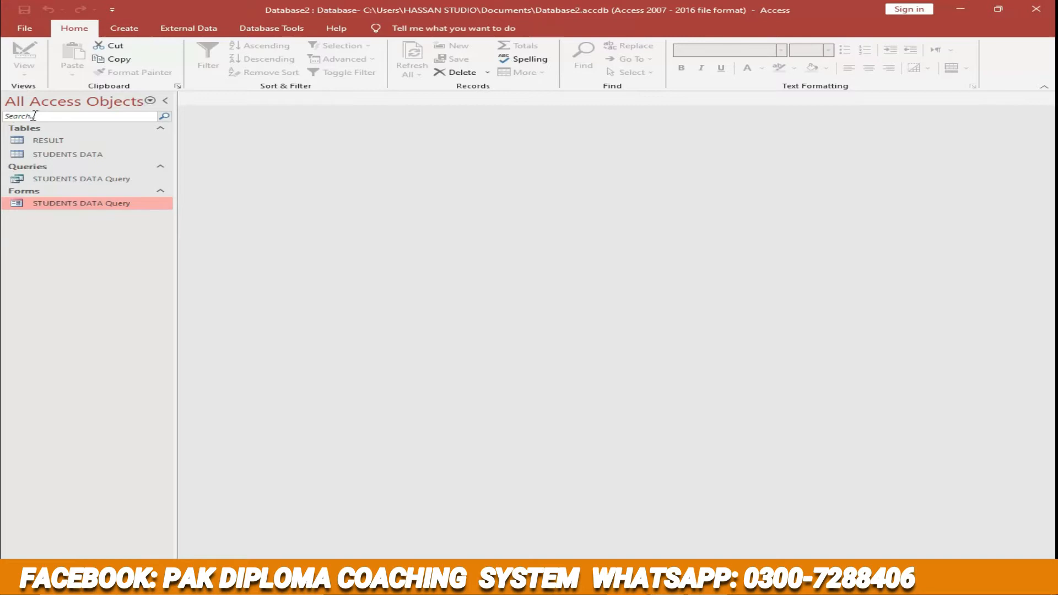
- Create a report from STUDENTS DATA Query with the Report Wizard, using all fields, no grouping or sorting, Tabular layout and Portrait orientation
left_click(122, 28)
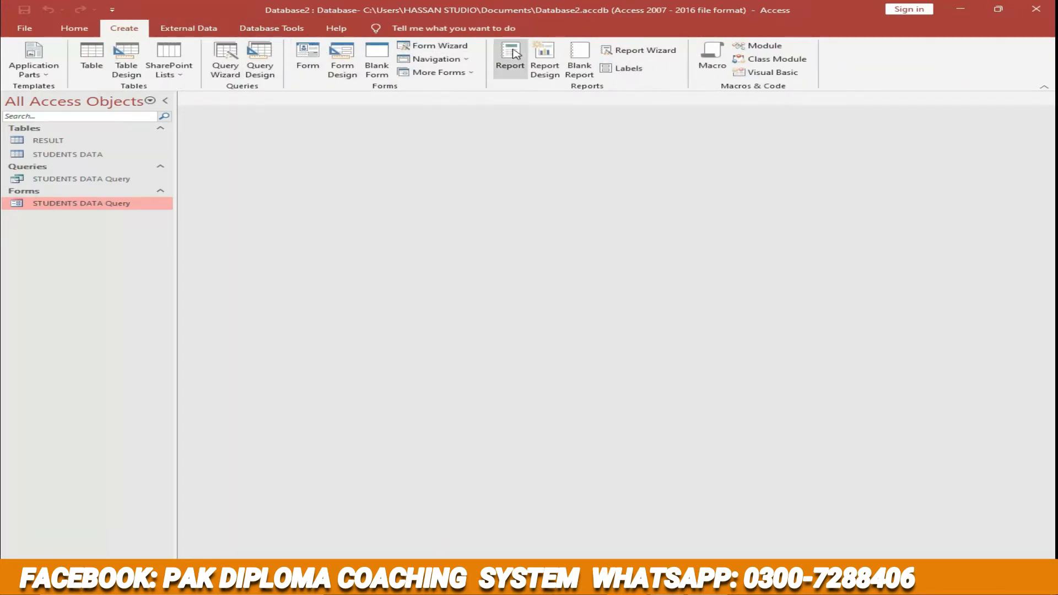
left_click(628, 50)
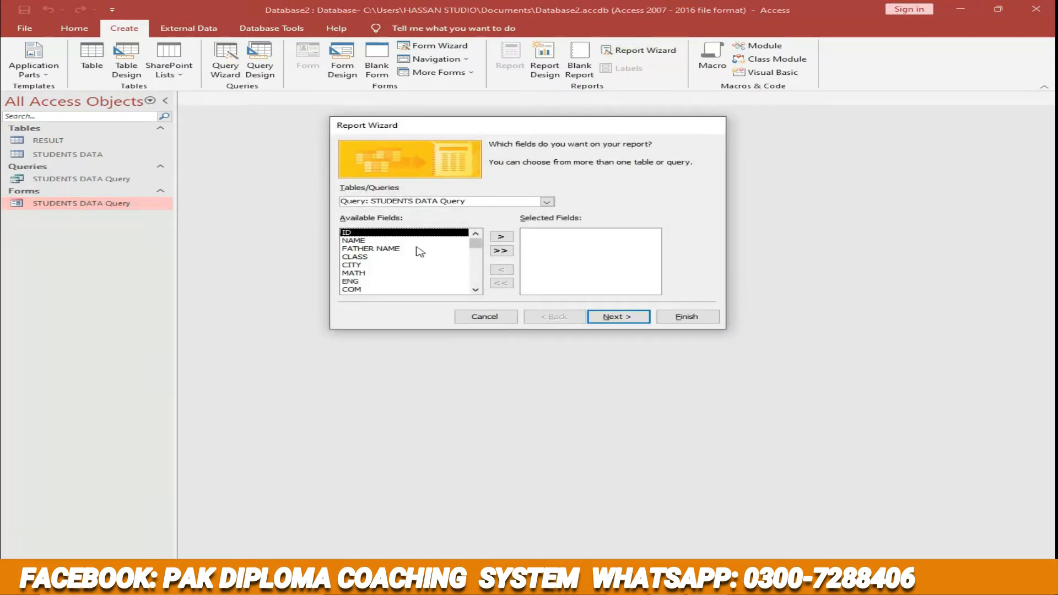
left_click(500, 251)
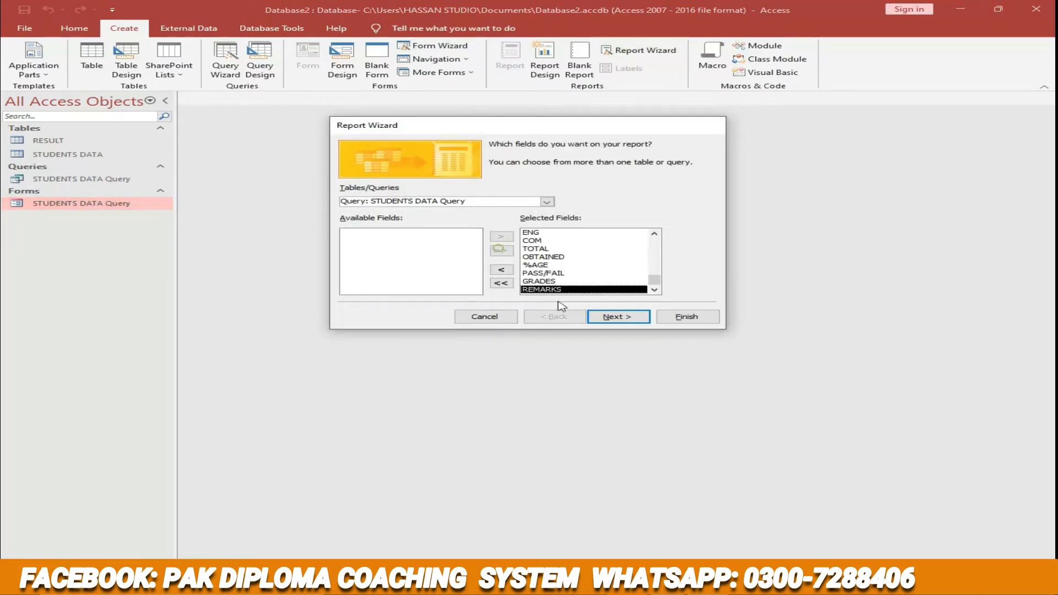
left_click(615, 317)
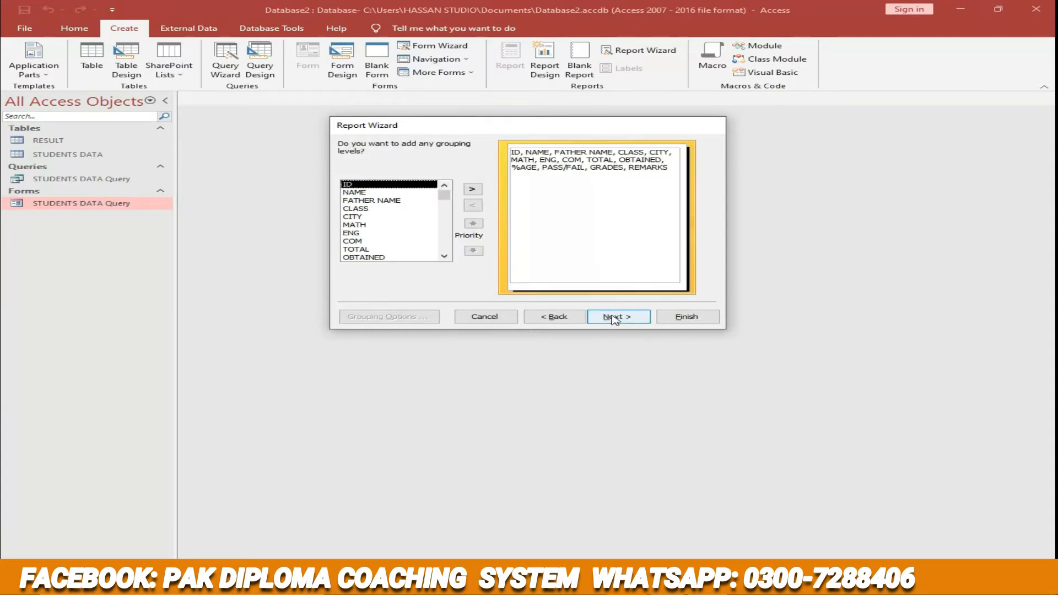
left_click(615, 317)
left_click(616, 318)
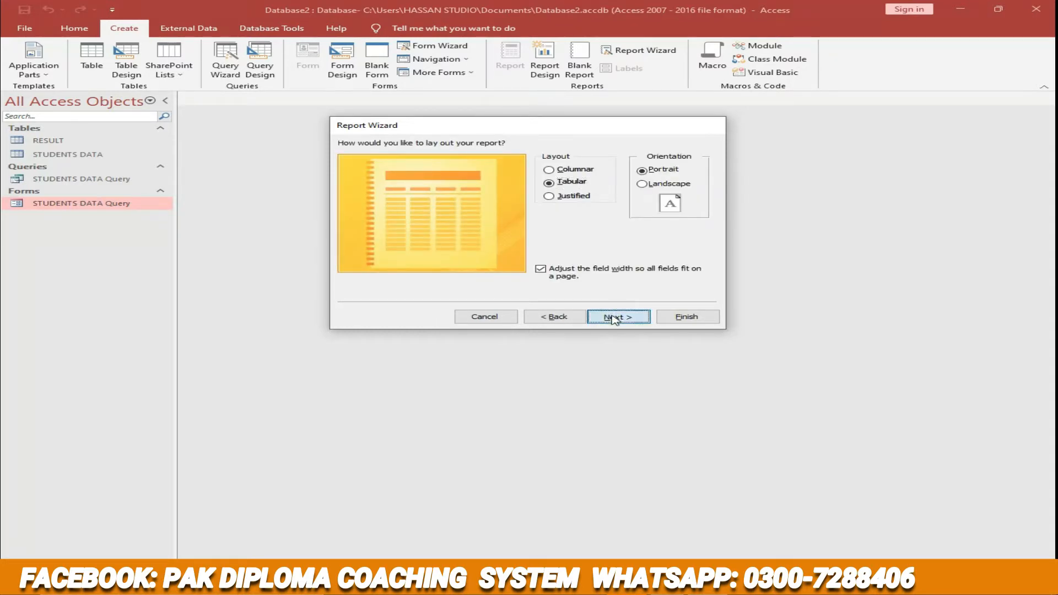
left_click(616, 317)
left_click(686, 316)
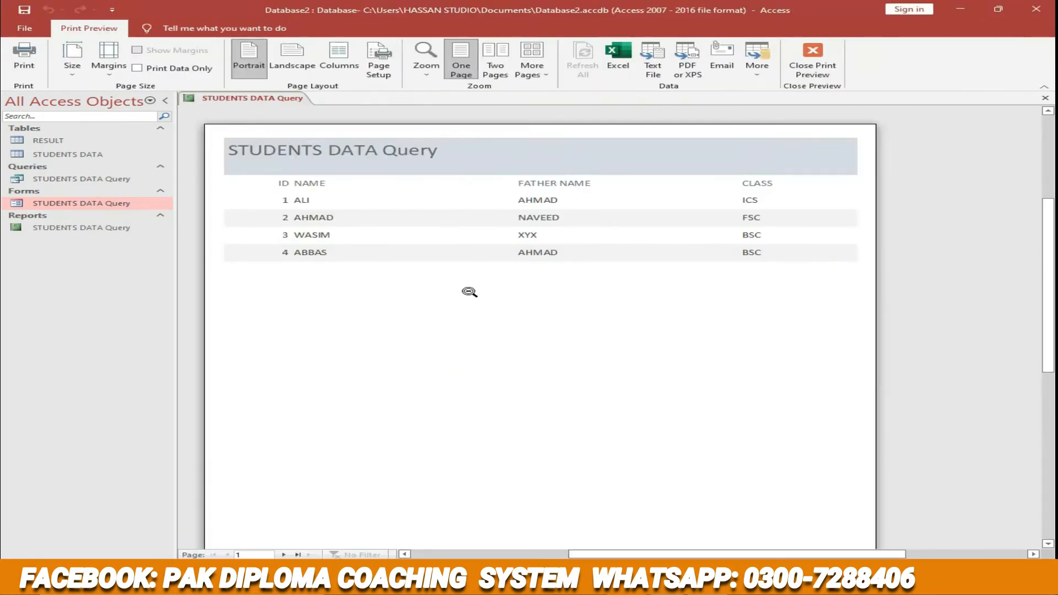
- Look across the width of the new report's print preview and close it
left_click_drag(681, 554, 572, 554)
left_click_drag(683, 555, 768, 555)
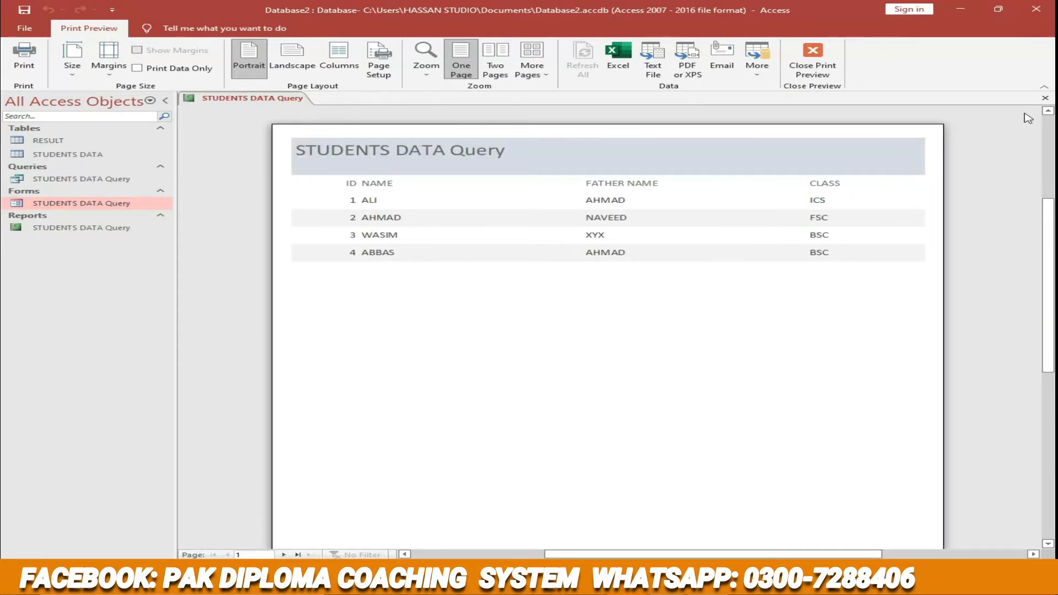
left_click(1045, 98)
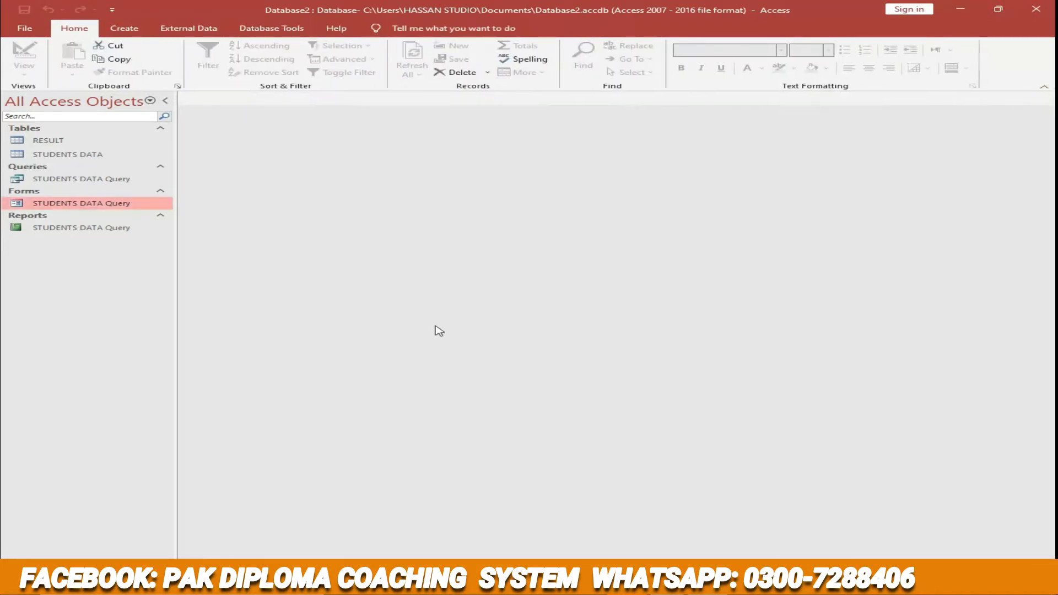
- Open the STUDENTS DATA Query report in Design View and narrow the NAME heading and detail field to under 1 ruler unit
right_click(60, 229)
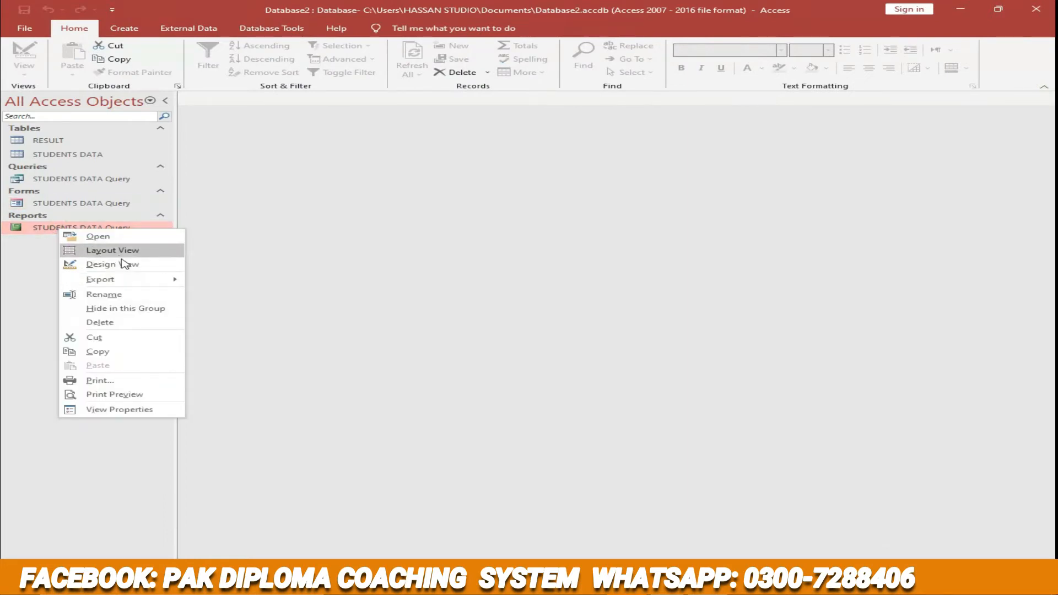
left_click(122, 263)
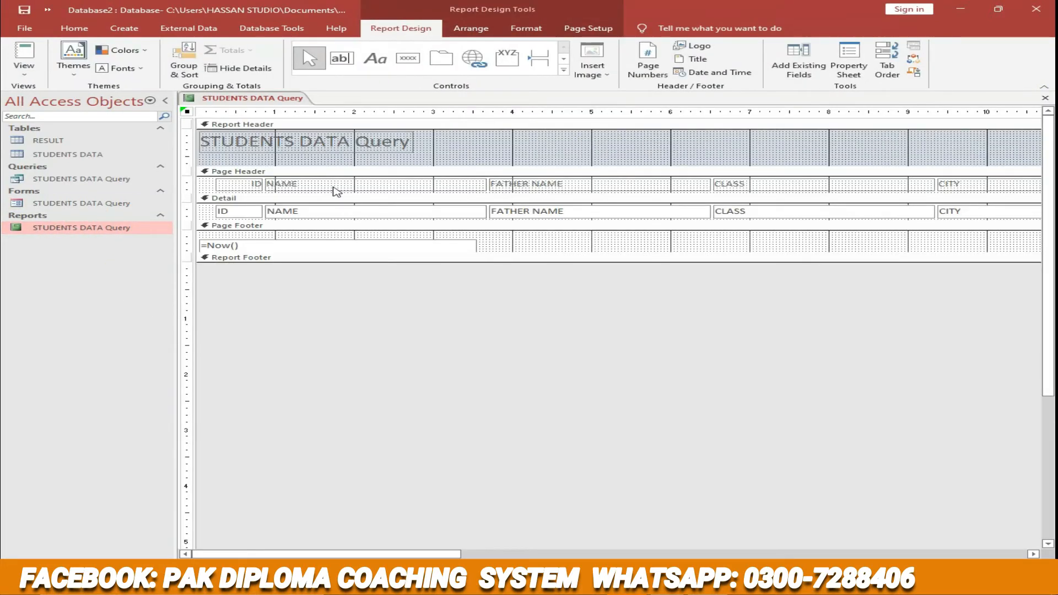
left_click(344, 184)
left_click_drag(487, 183, 335, 184)
left_click(344, 212)
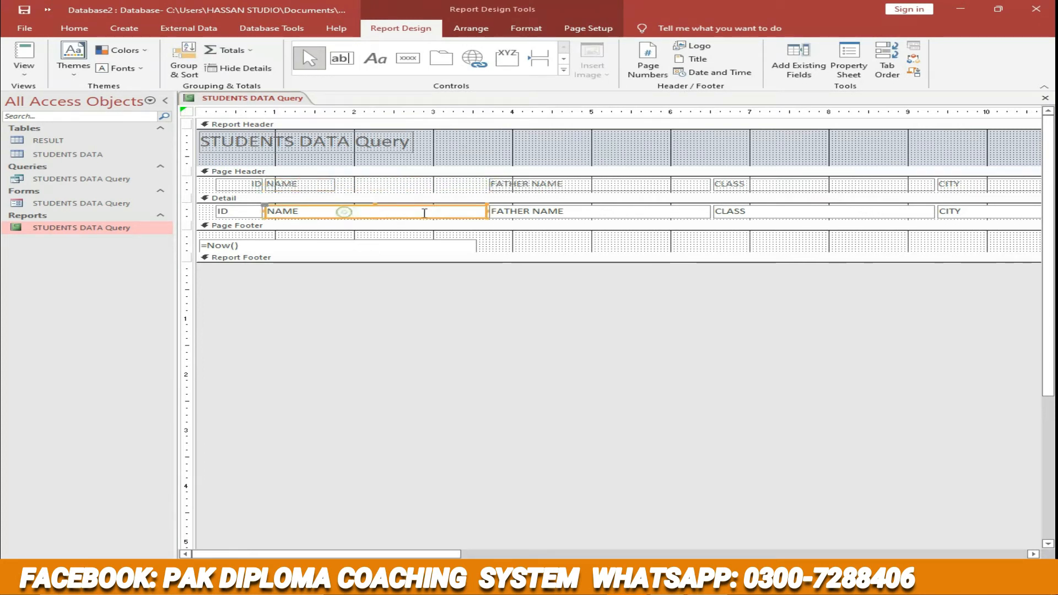
left_click_drag(487, 212, 315, 212)
- Move the FATHER NAME heading and detail field beside NAME, near ruler mark 2, and narrow both to about their text width
left_click(515, 182)
left_click_drag(519, 179, 377, 179)
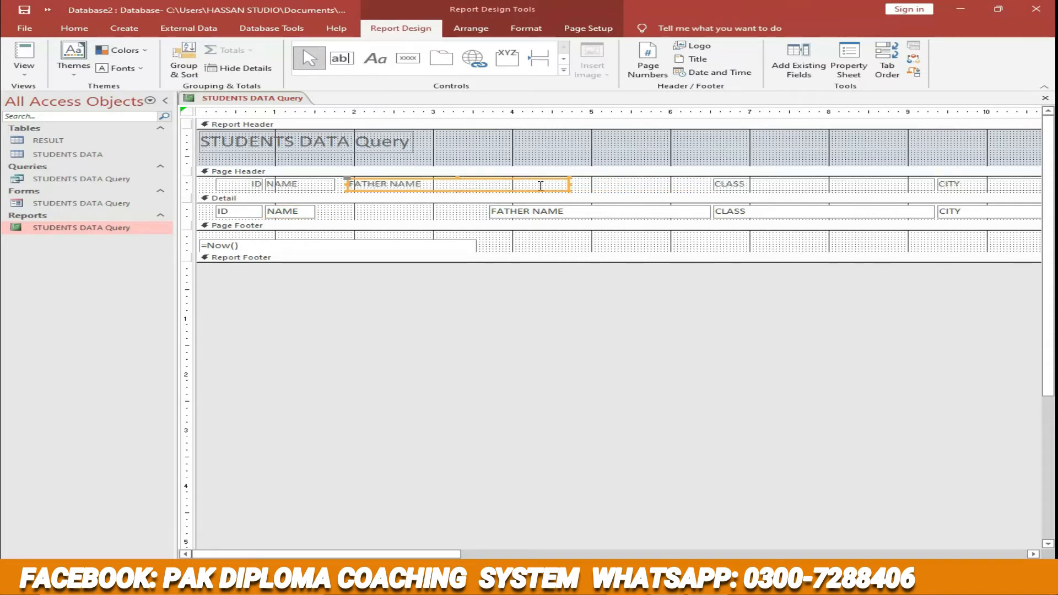
left_click_drag(568, 183, 434, 191)
left_click(573, 211)
left_click_drag(571, 209, 420, 211)
left_click_drag(560, 211, 428, 212)
- Move the CLASS heading and detail field beside FATHER NAME, near ruler mark 3, and narrow both to under 1 ruler unit
left_click(753, 182)
left_click_drag(752, 182, 490, 182)
left_click_drag(660, 183, 506, 187)
left_click(805, 211)
left_click_drag(805, 206, 525, 206)
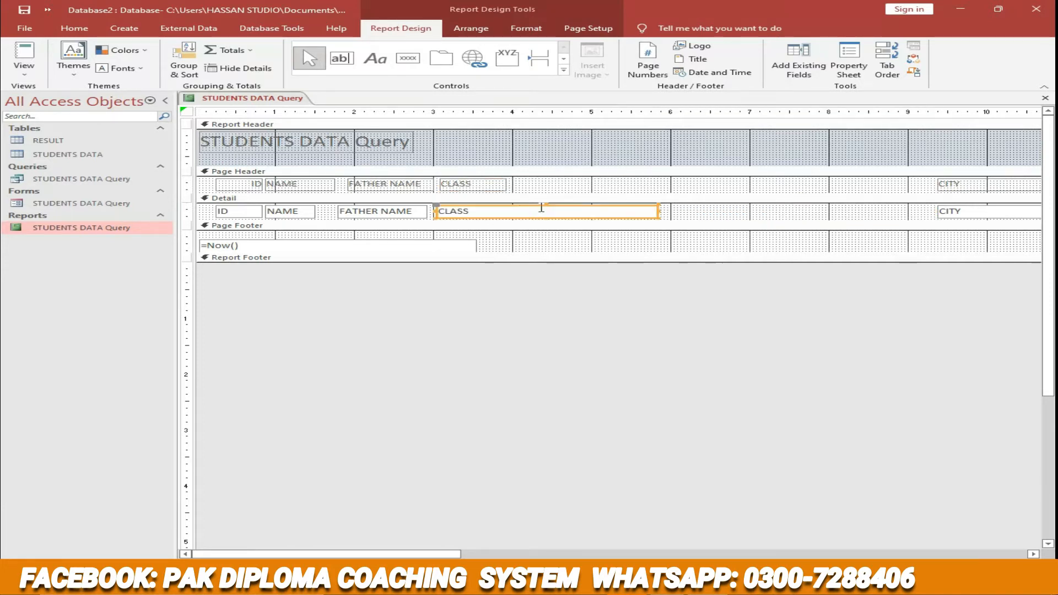
left_click_drag(659, 213, 653, 212)
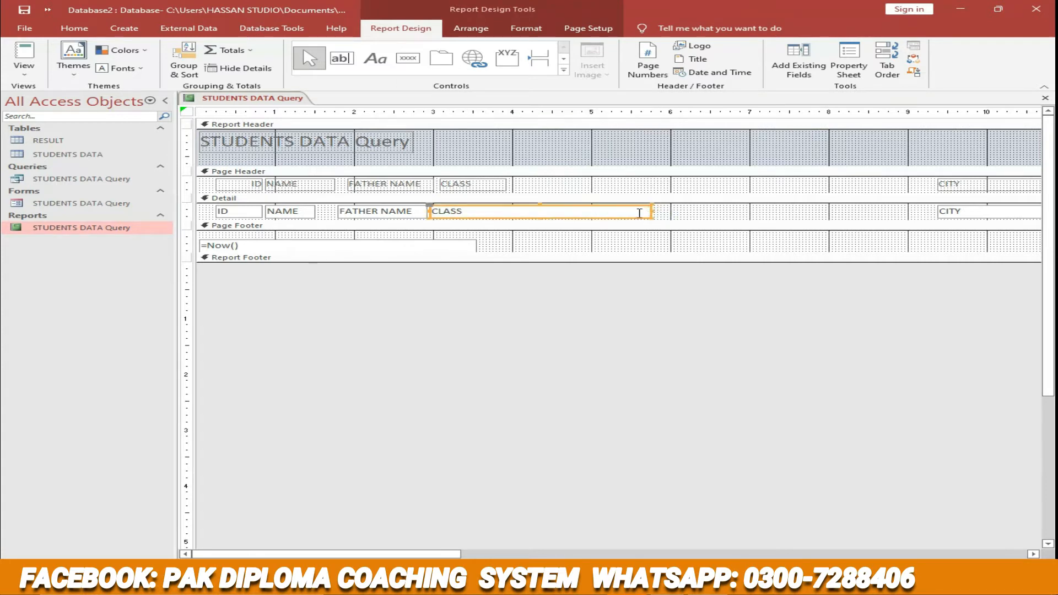
left_click_drag(625, 207, 512, 206)
- Move the CITY heading and detail field beside CLASS, near ruler mark 4, and narrow both to under 1 ruler unit
left_click(953, 185)
left_click_drag(947, 182, 523, 182)
left_click_drag(736, 184, 576, 184)
left_click(959, 214)
left_click(961, 210)
left_click_drag(971, 207, 550, 206)
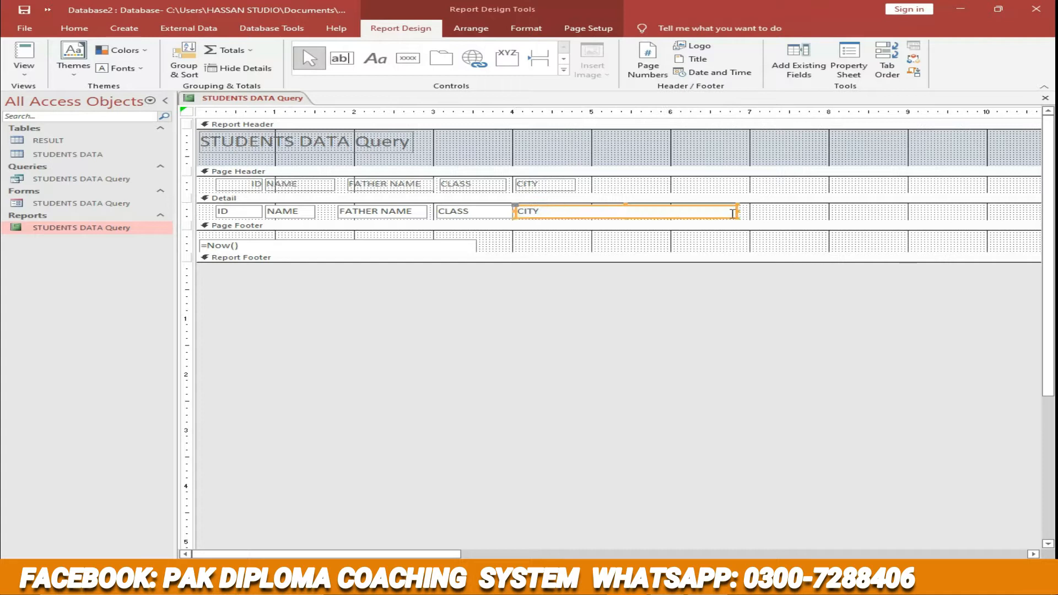
left_click_drag(738, 210, 582, 211)
- Move the MATH and ENG headings and detail fields after CITY, starting near ruler marks 5 and 6
left_click_drag(445, 547, 628, 547)
left_click(811, 185)
left_click_drag(818, 180, 257, 181)
left_click(817, 209)
left_click_drag(820, 207, 264, 207)
left_click(876, 184)
left_click_drag(871, 180, 334, 181)
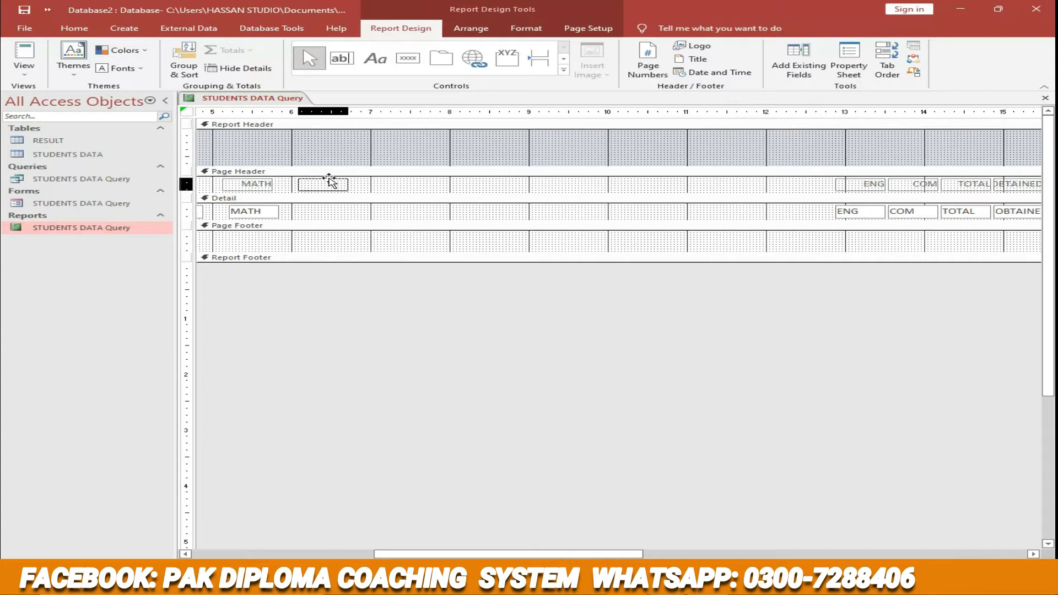
left_click(863, 215)
left_click_drag(869, 208, 332, 208)
- Move the COM and TOTAL headings and detail fields after ENG, starting near ruler marks 7 and 8
left_click(929, 186)
left_click_drag(923, 181, 416, 181)
left_click(910, 215)
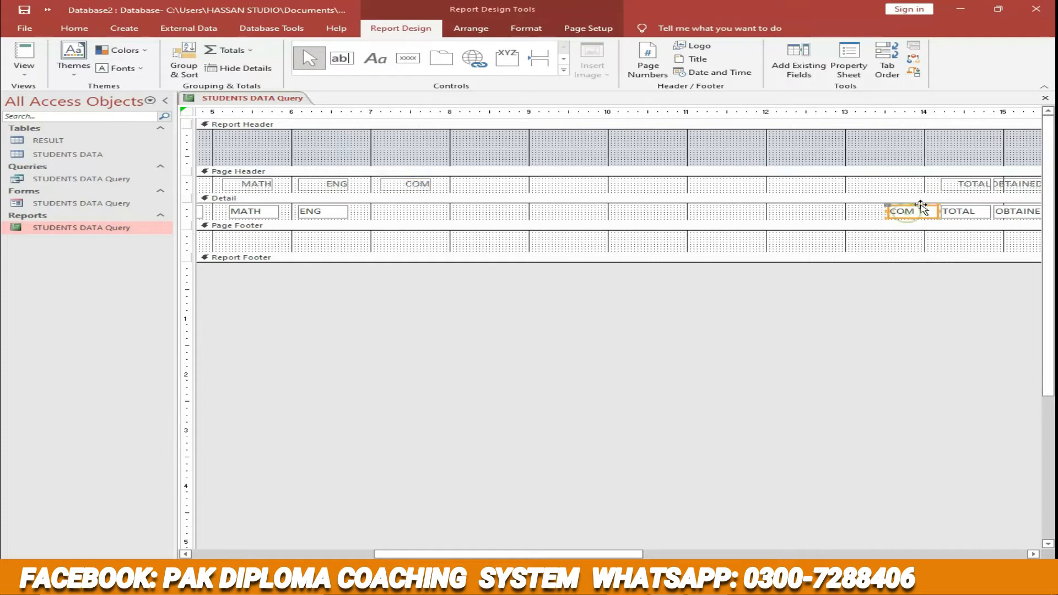
left_click_drag(927, 208, 430, 209)
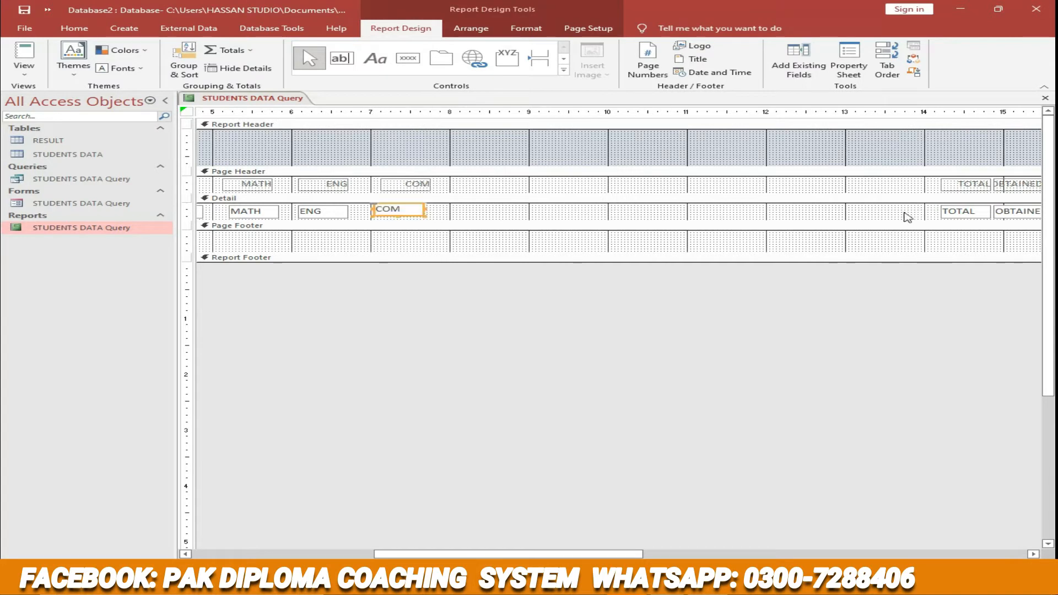
left_click(956, 187)
left_click_drag(973, 182, 495, 181)
left_click(950, 208)
left_click_drag(974, 209, 496, 210)
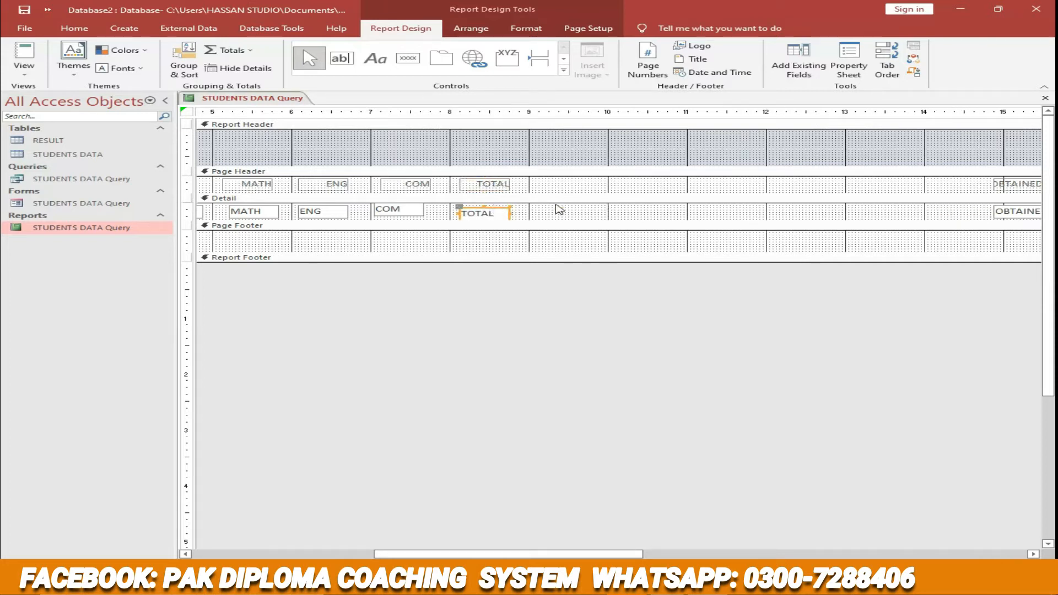
- Move the OBTAINED heading and detail field beside TOTAL, near ruler mark 9, and widen the heading slightly to fit its text
left_click(1019, 182)
left_click_drag(1024, 182, 577, 180)
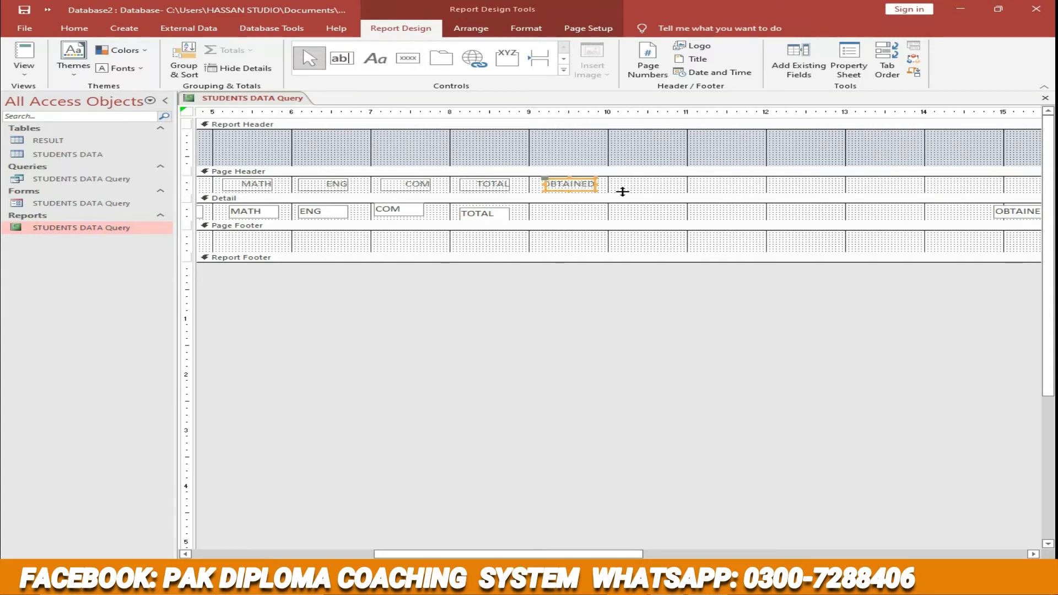
left_click(1013, 210)
left_click_drag(1026, 208, 575, 208)
left_click(555, 189)
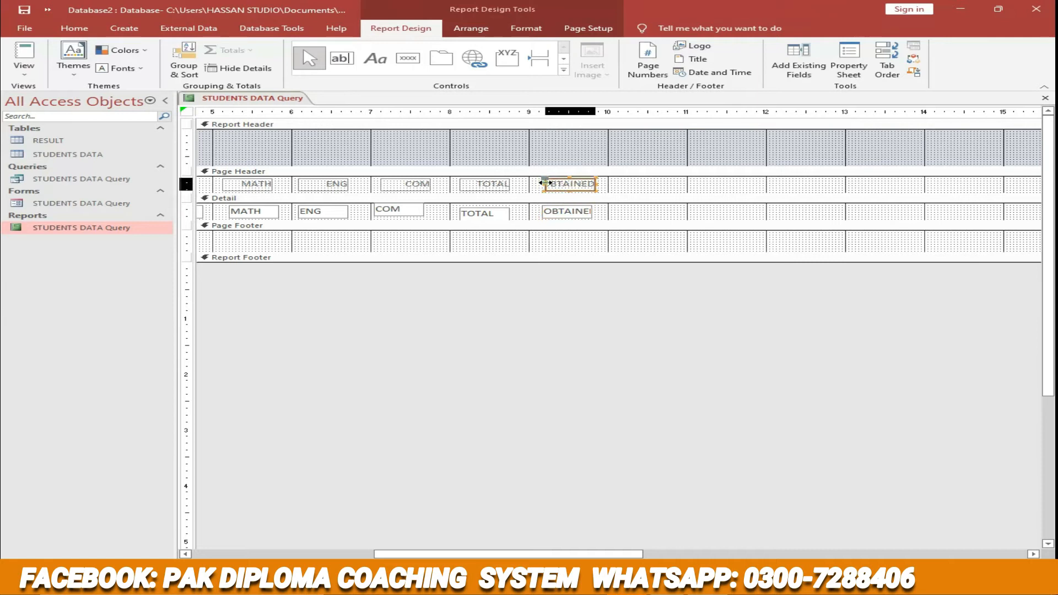
left_click_drag(538, 184, 537, 183)
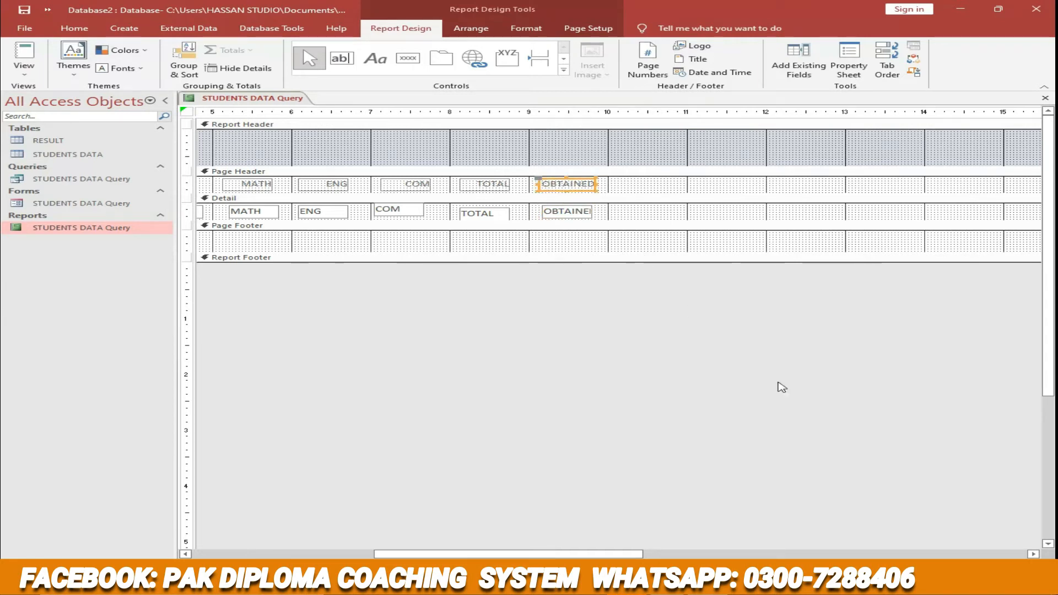
- Move the %AGE heading and detail field beside OBTAINED, starting near ruler mark 10
left_click_drag(625, 554, 754, 554)
left_click(865, 182)
left_click_drag(862, 179, 428, 180)
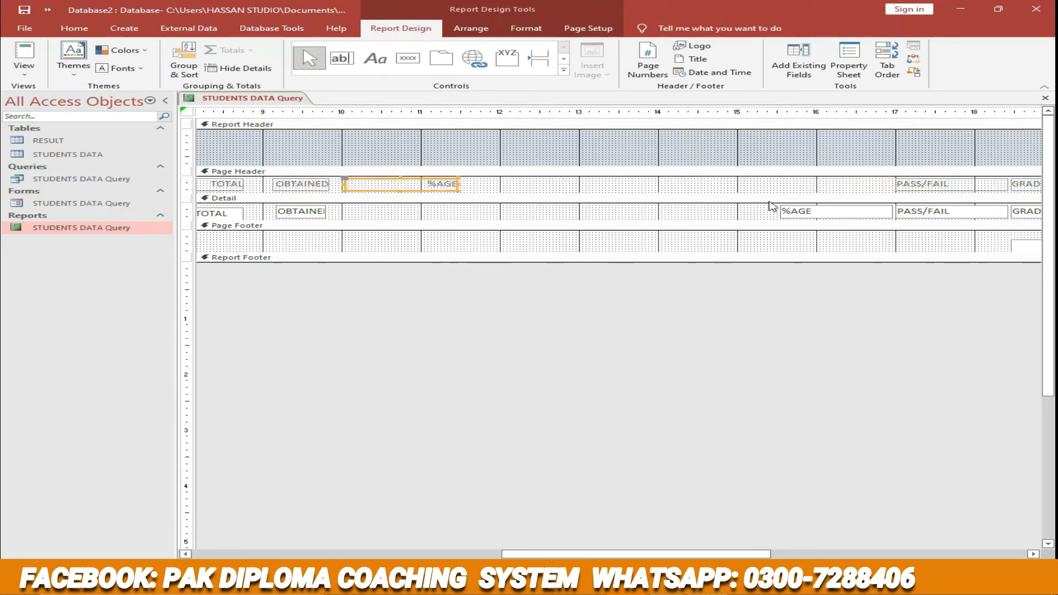
left_click_drag(843, 210, 425, 207)
- Move the PASS/FAIL heading and detail field beside %AGE, starting at about 11.6 on the ruler, and narrow both
left_click(951, 188)
left_click_drag(941, 182, 570, 184)
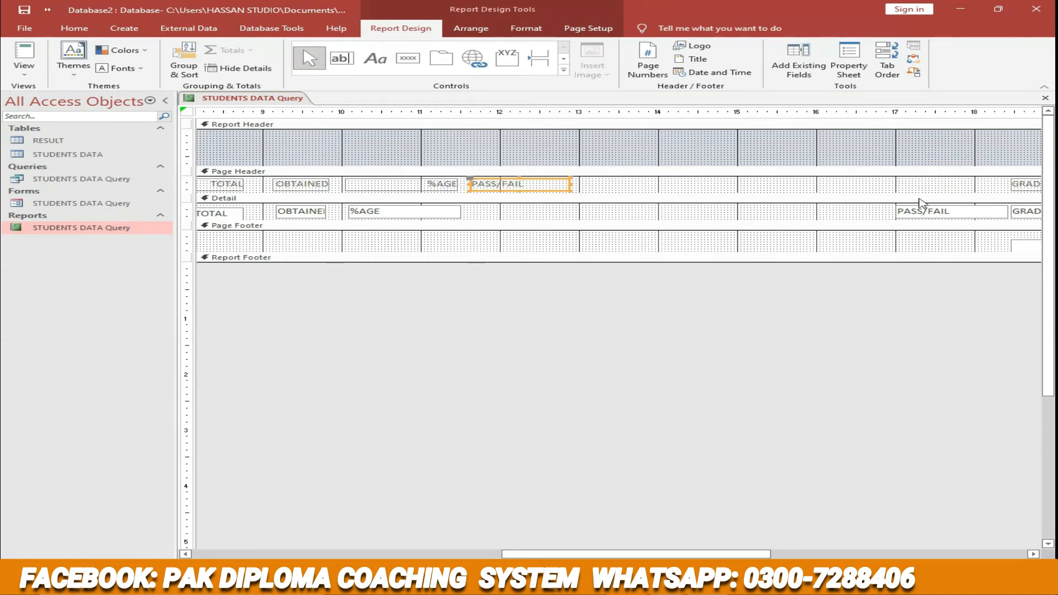
left_click(945, 209)
left_click_drag(945, 205, 550, 211)
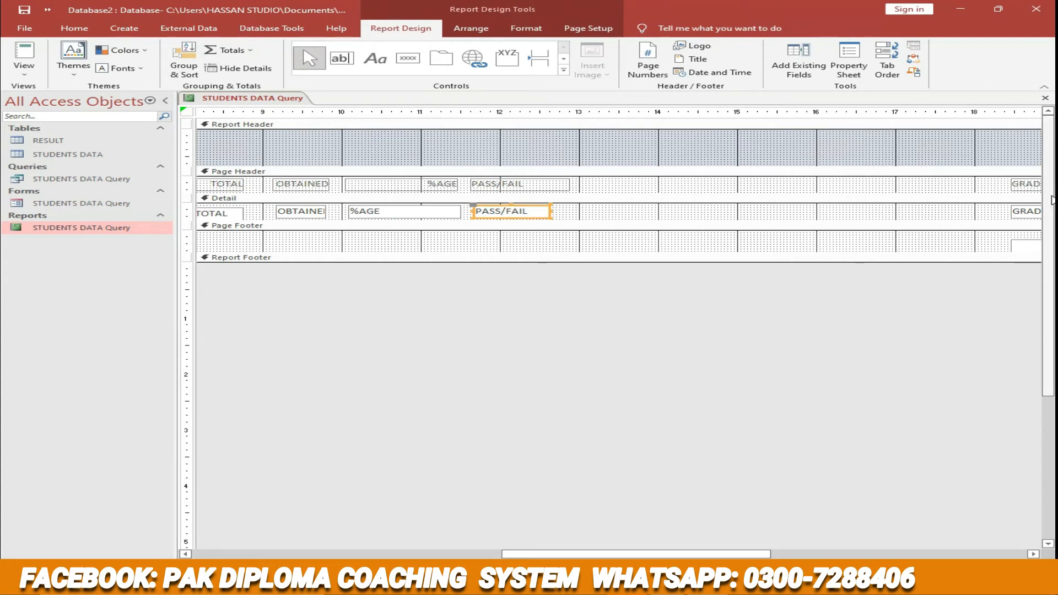
- Move the GRADES heading and detail field beside PASS/FAIL, near ruler mark 13, and narrow both to end near mark 14
left_click(1026, 185)
left_click_drag(1024, 181, 599, 181)
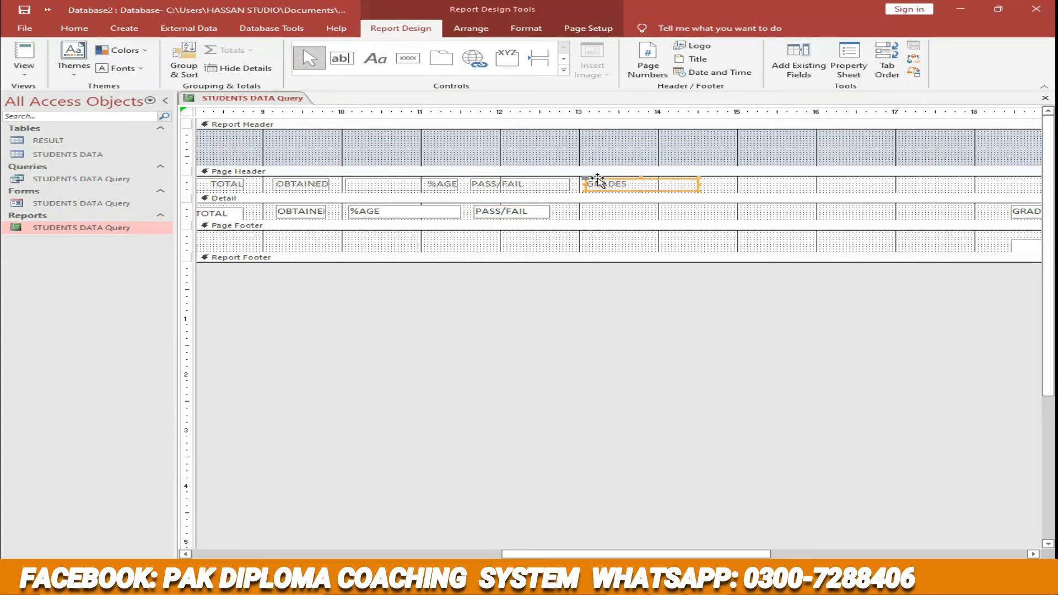
left_click(702, 185)
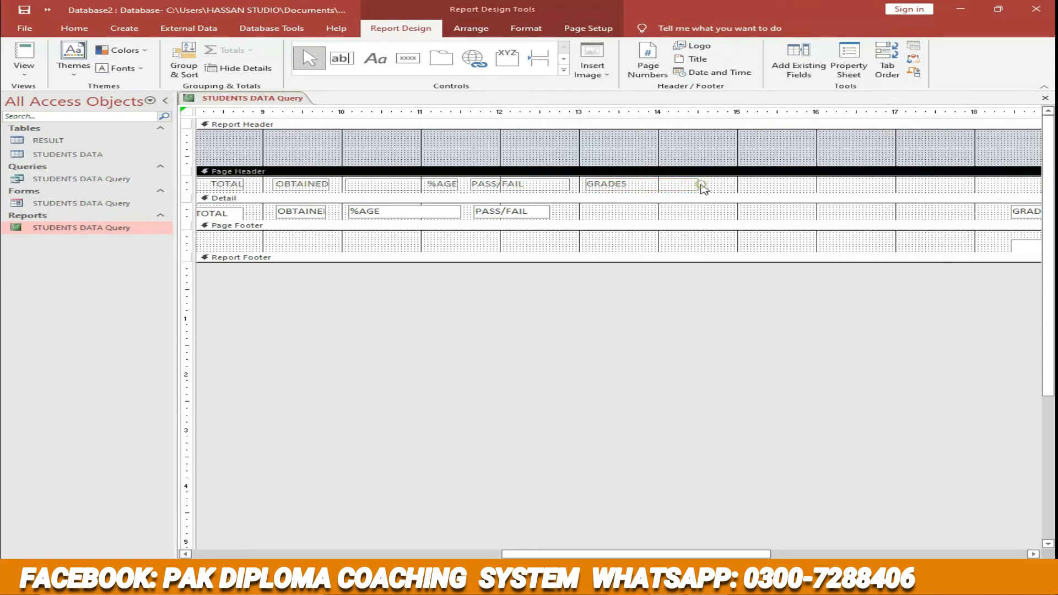
left_click(685, 187)
left_click_drag(697, 185, 657, 184)
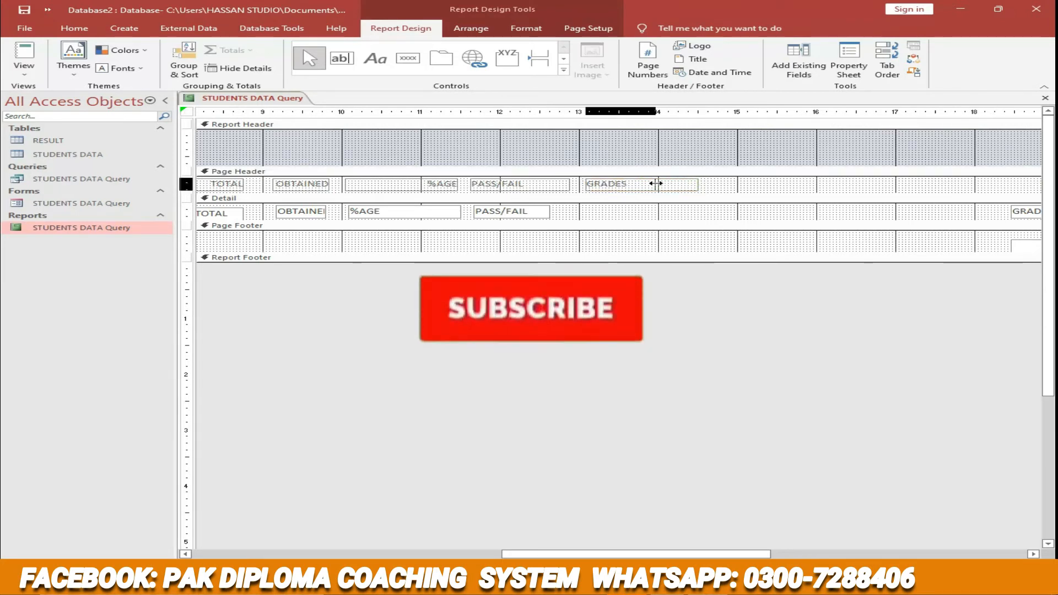
left_click(1026, 212)
left_click_drag(1028, 209, 598, 207)
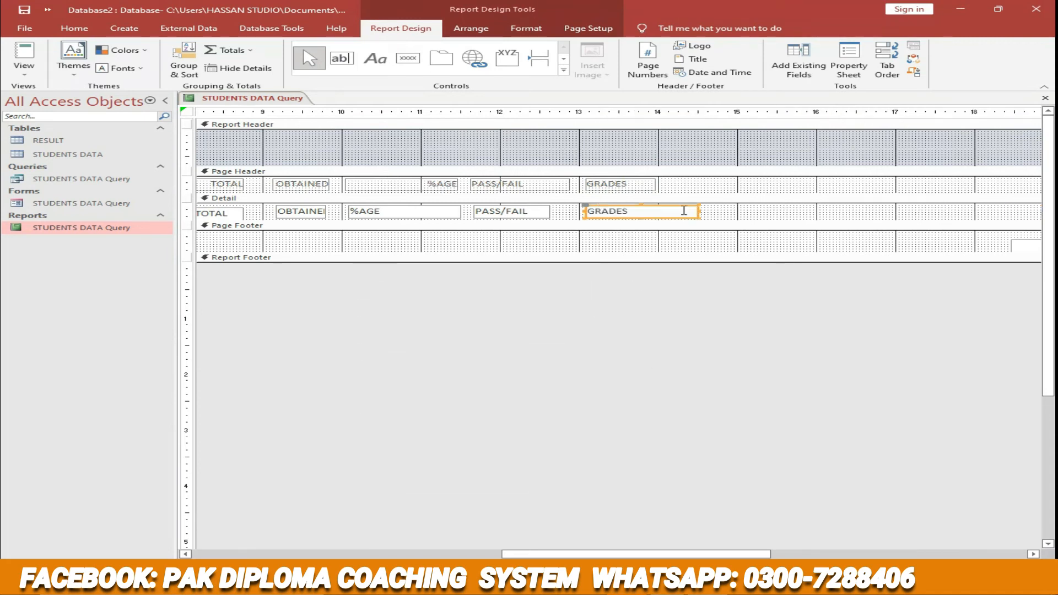
left_click_drag(699, 212, 656, 212)
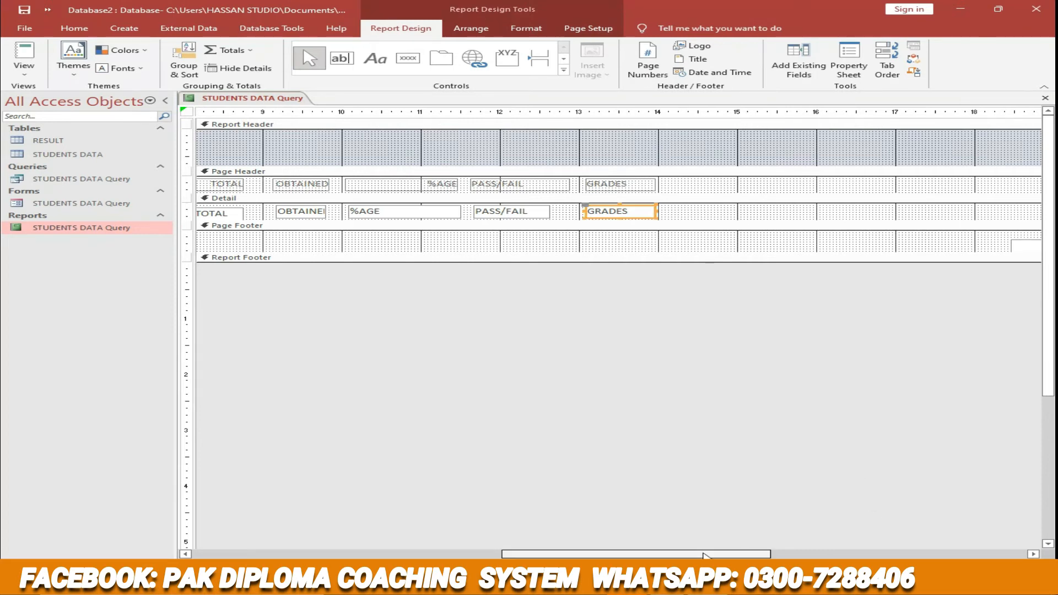
- Move the REMARKS heading and detail field beside GRADES, near ruler mark 14, and narrow both to end near mark 15
left_click(824, 556)
left_click(922, 187)
left_click_drag(936, 179, 489, 177)
left_click_drag(580, 181, 487, 179)
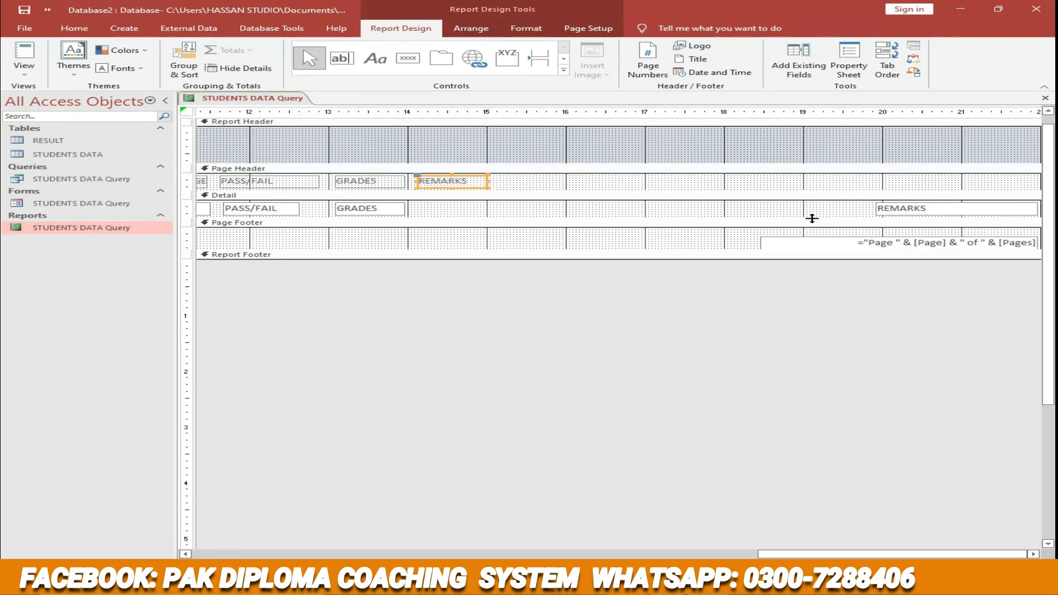
left_click(901, 211)
left_click_drag(928, 200, 468, 202)
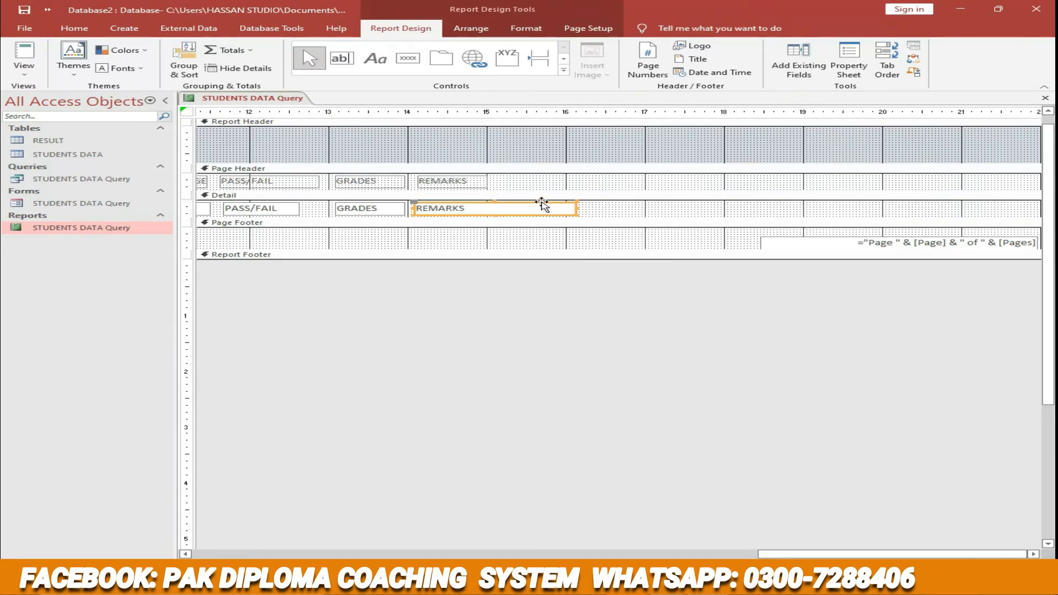
left_click_drag(564, 206, 484, 208)
- Close the report design and save the layout changes
left_click(677, 386)
left_click(1044, 98)
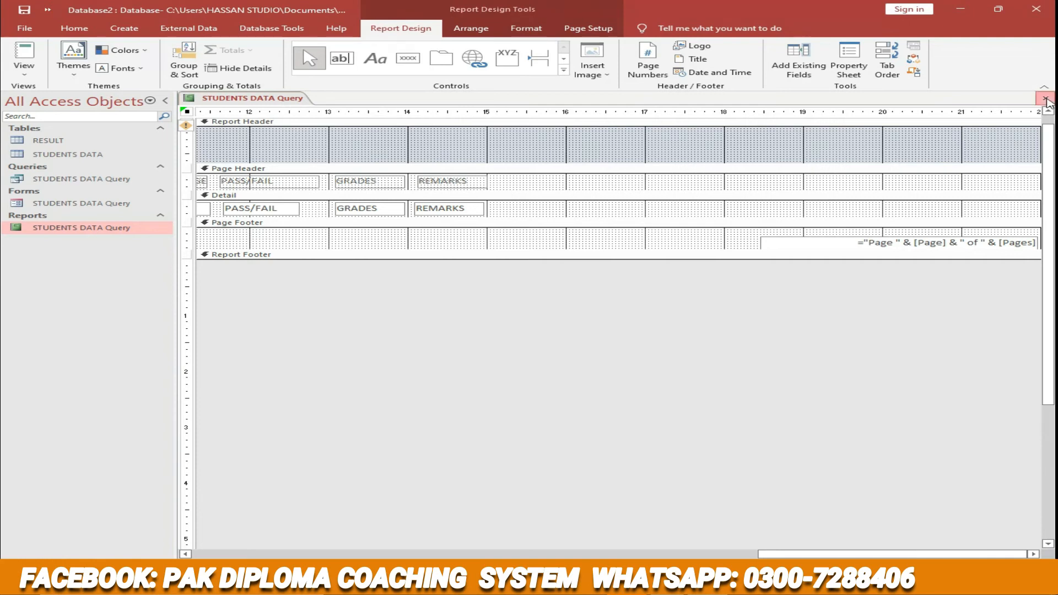
left_click(473, 325)
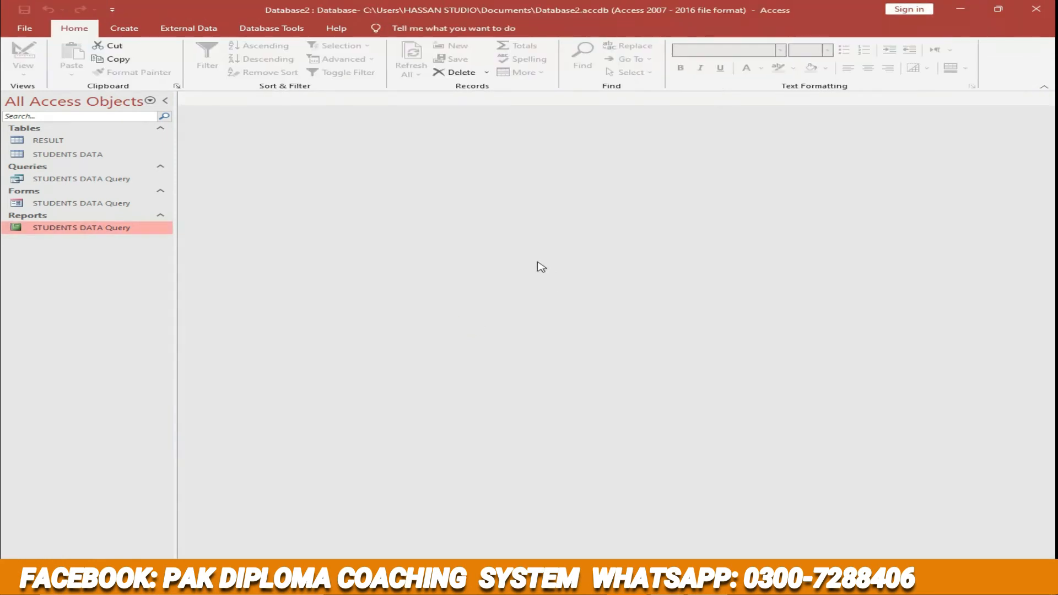
- Open the STUDENTS DATA Query report, review its columns across the full width, and close it
double_click(77, 229)
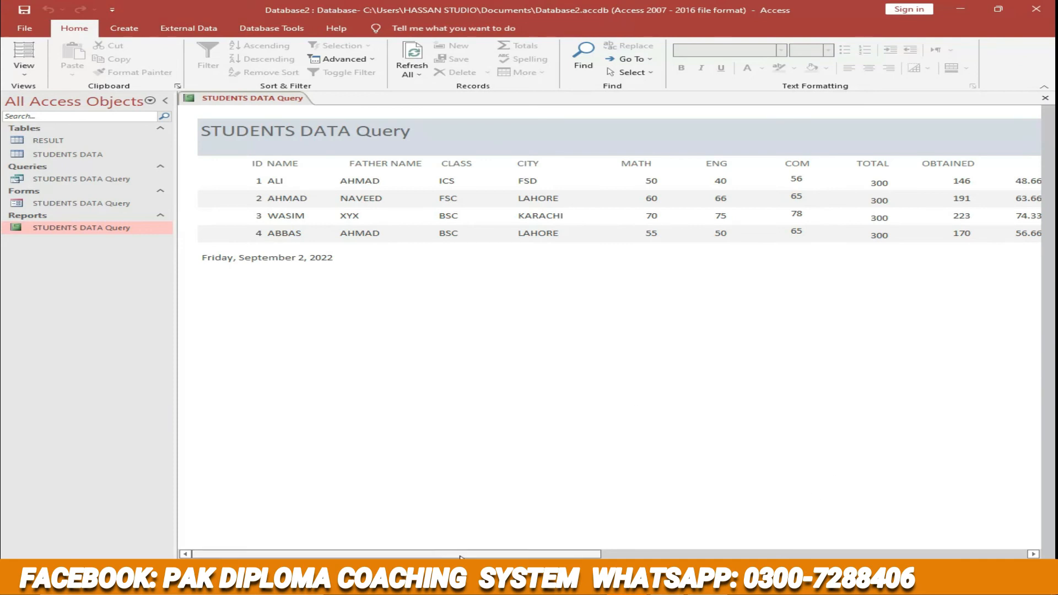
mouse_move(460, 553)
left_mouse_down()
mouse_move(737, 554)
mouse_move(459, 554)
left_mouse_up()
mouse_move(390, 555)
left_mouse_down()
mouse_move(614, 555)
mouse_move(390, 555)
left_mouse_up()
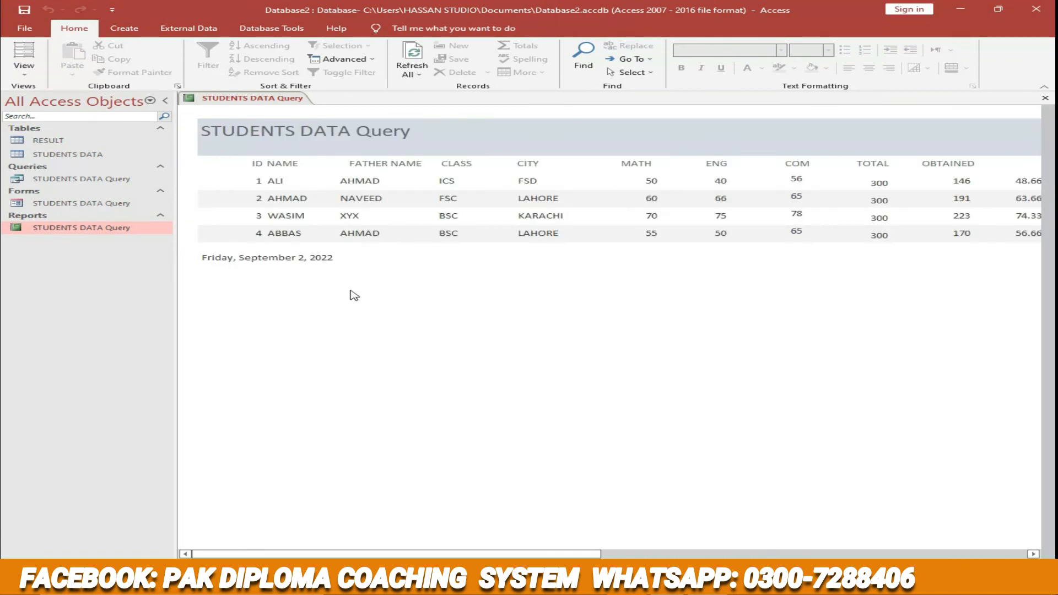
left_click(1044, 97)
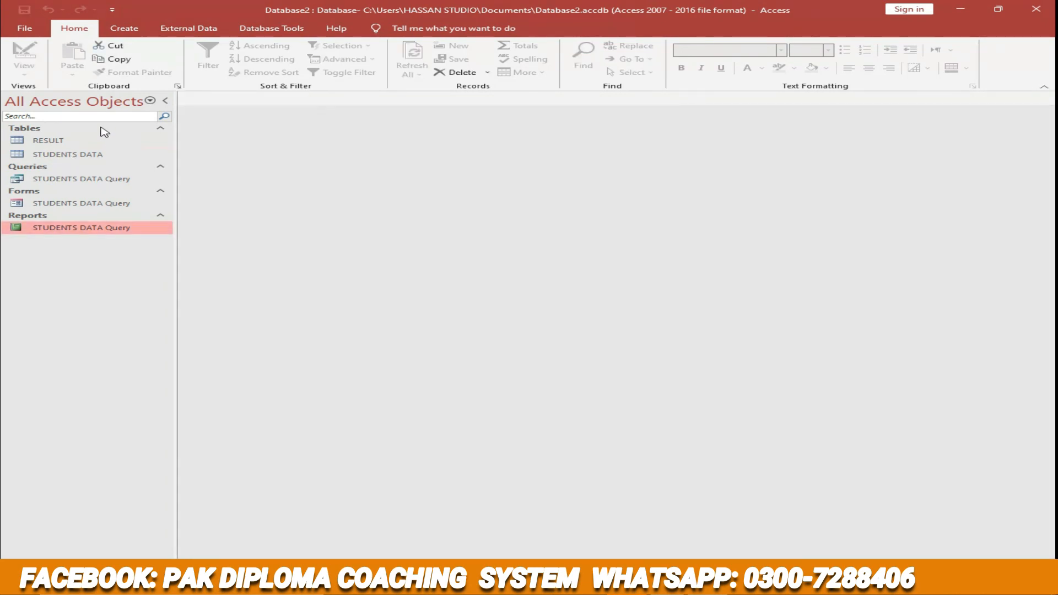
left_click(38, 129)
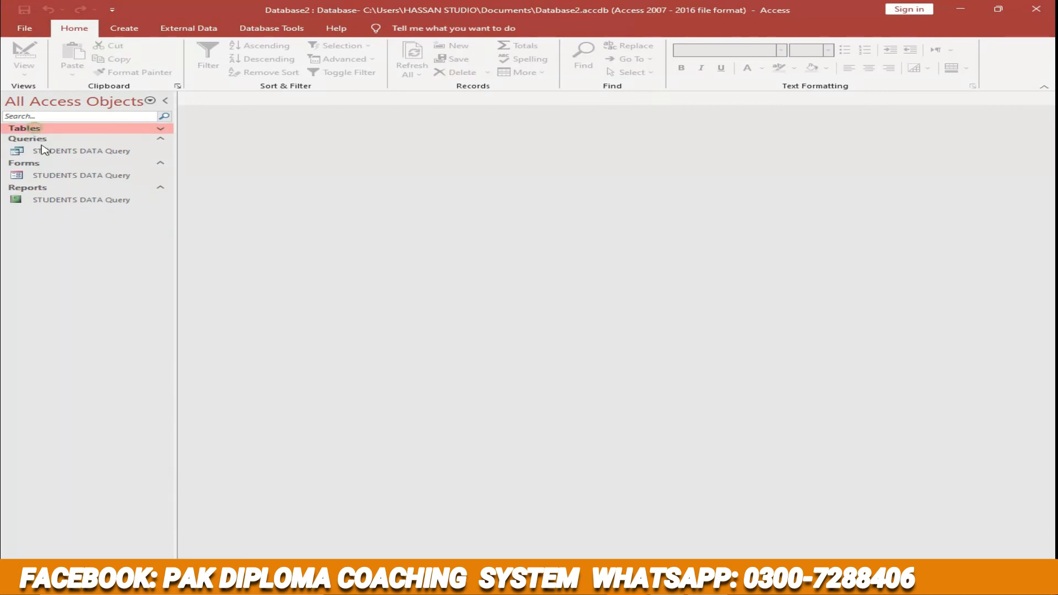
left_click(51, 129)
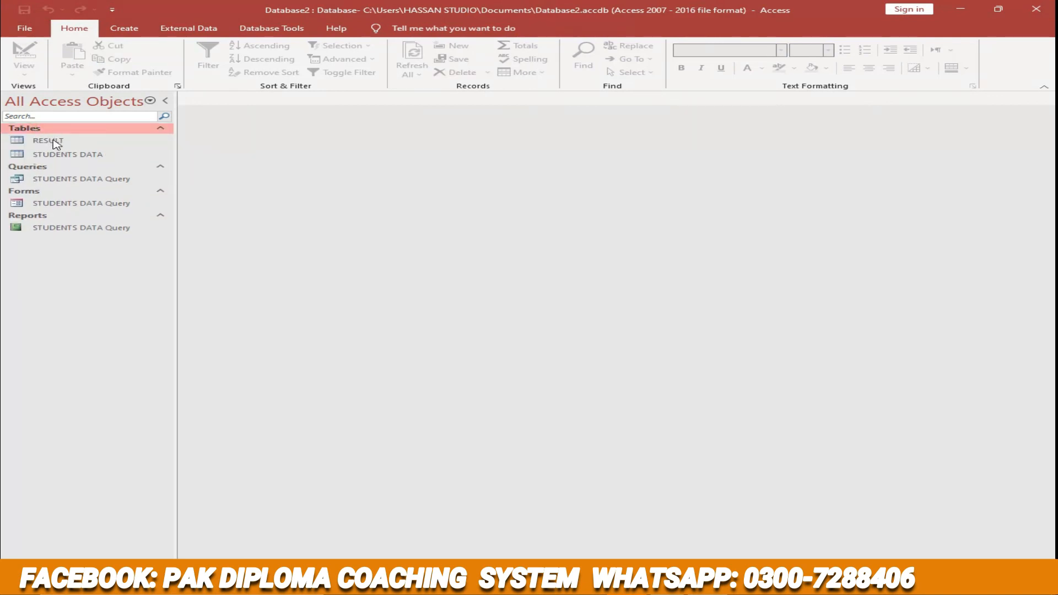